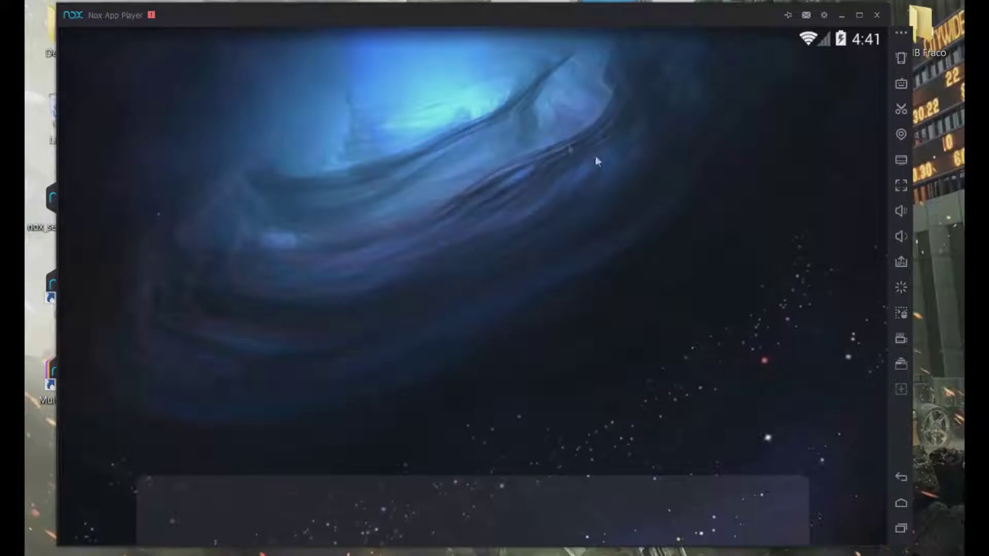
- Turn Root on and set the language to Português in the emulator's general system settings
left_click(824, 16)
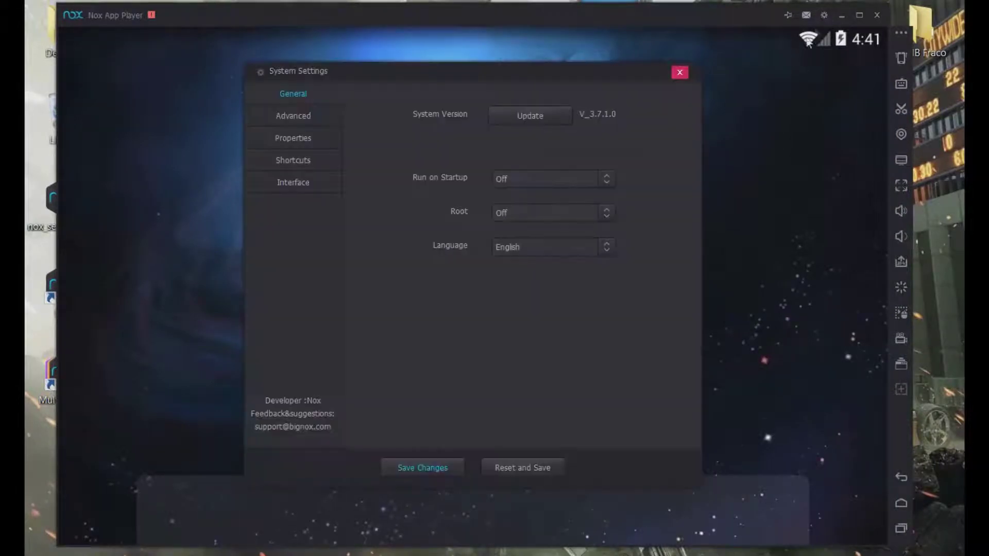
left_click(544, 212)
left_click(514, 263)
left_click(519, 252)
scroll(589, 417, "down", 2)
scroll(546, 338, "up", 1)
scroll(549, 374, "down", 1)
scroll(547, 382, "down", 2)
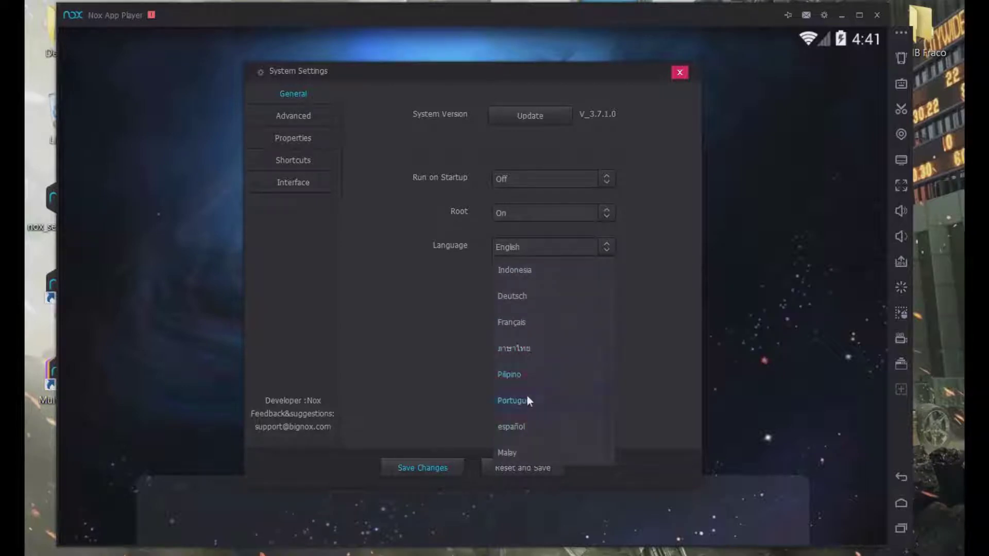
left_click(515, 401)
- Compare the performance presets in the advanced settings and choose Middle, with 1 CPU and 1536 MB of RAM
left_click(305, 116)
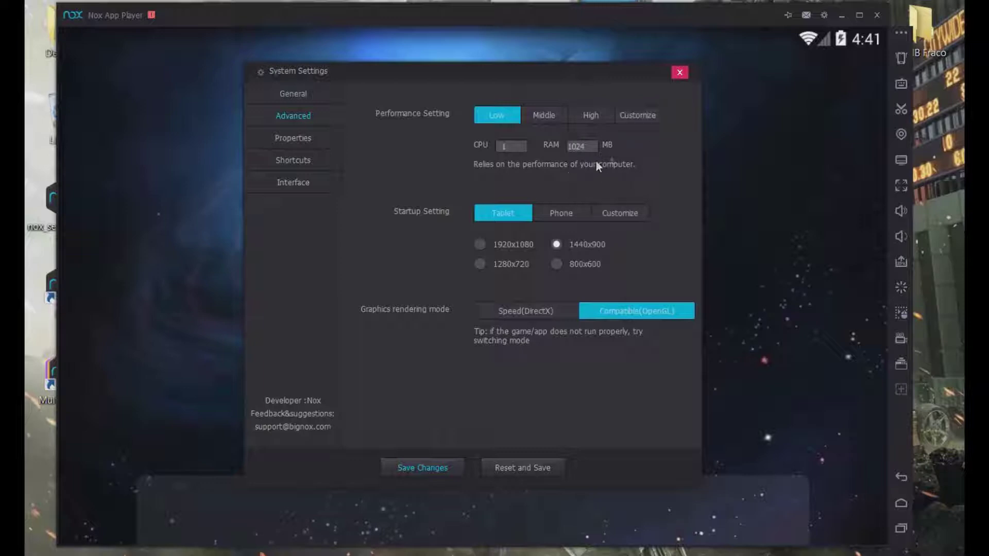
left_click(601, 118)
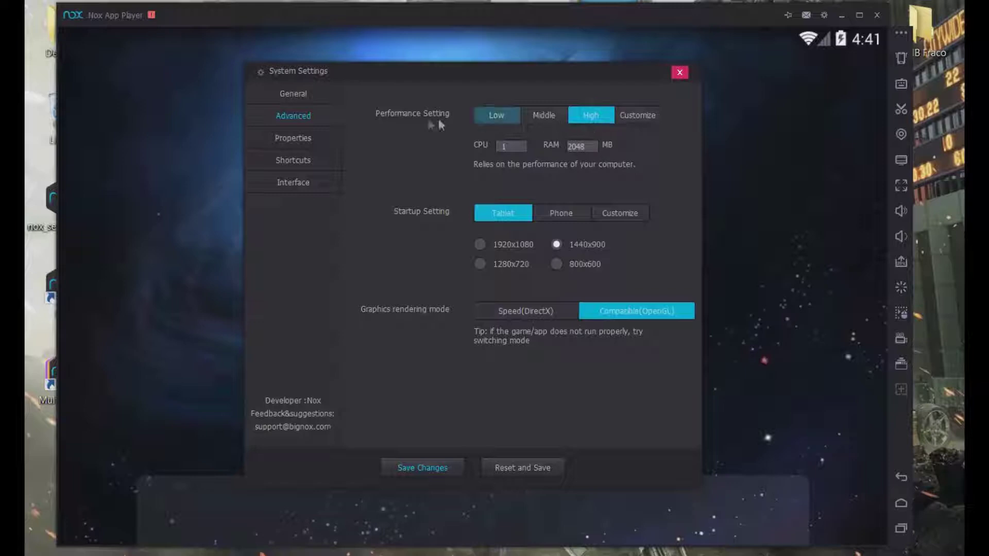
left_click(534, 120)
left_click(512, 120)
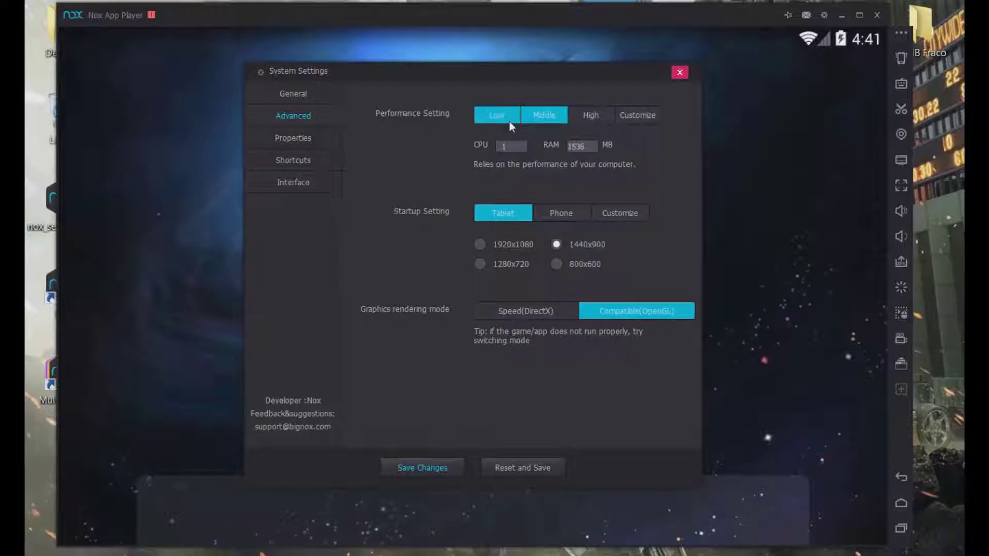
left_click(542, 121)
- Set the startup mode to Phone with the 720x1280 resolution
left_click(578, 217)
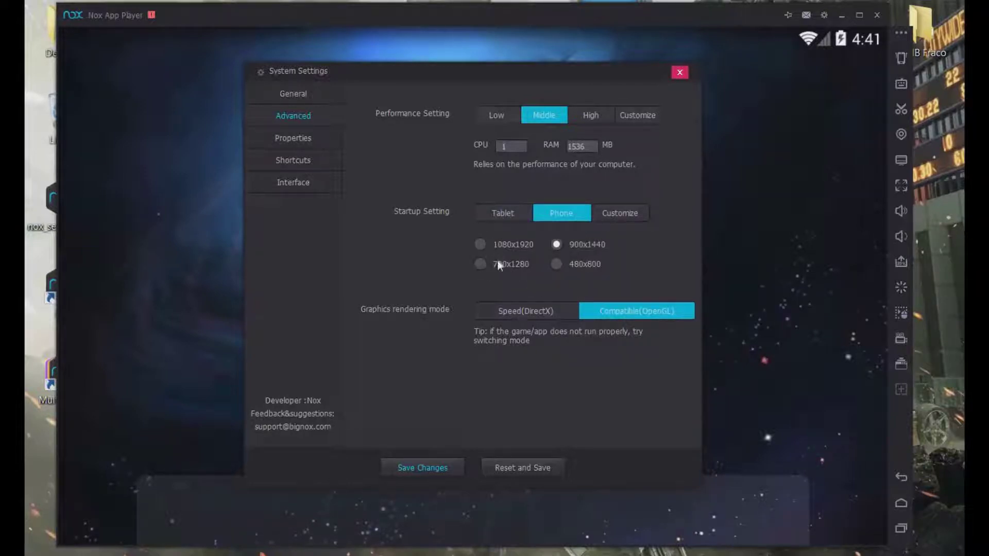
left_click(507, 214)
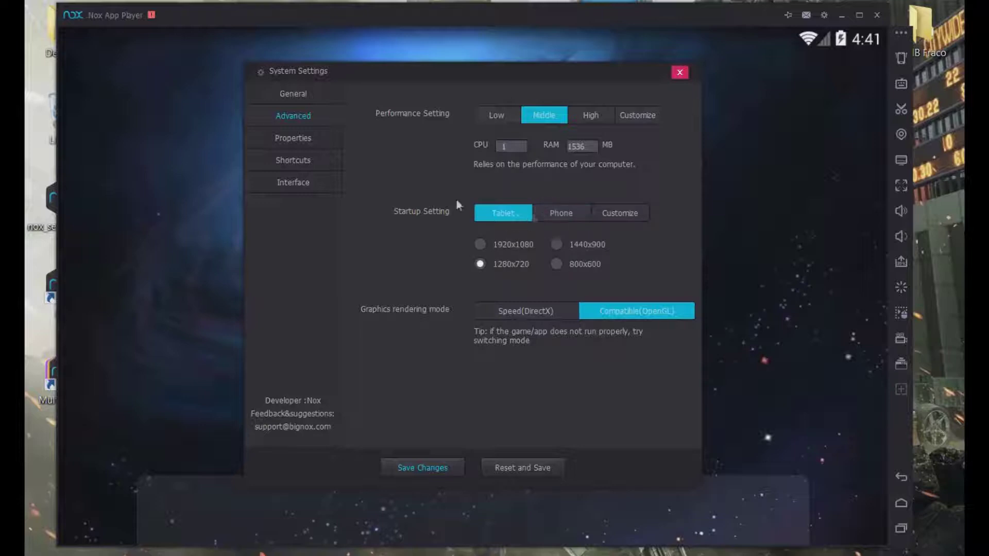
left_click(553, 209)
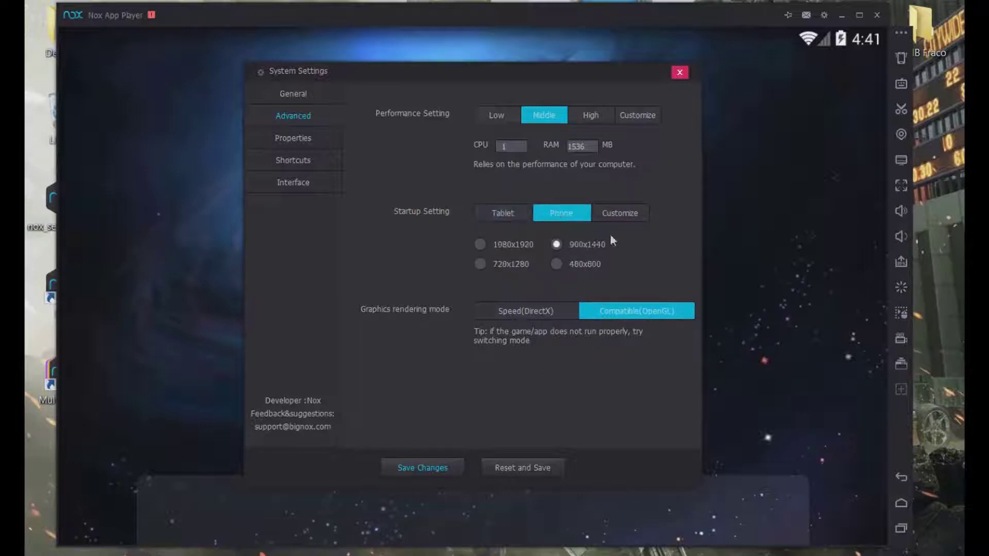
left_click(480, 264)
- Review the properties, shortcuts, interface and general settings, and save the system settings changes
left_click(286, 130)
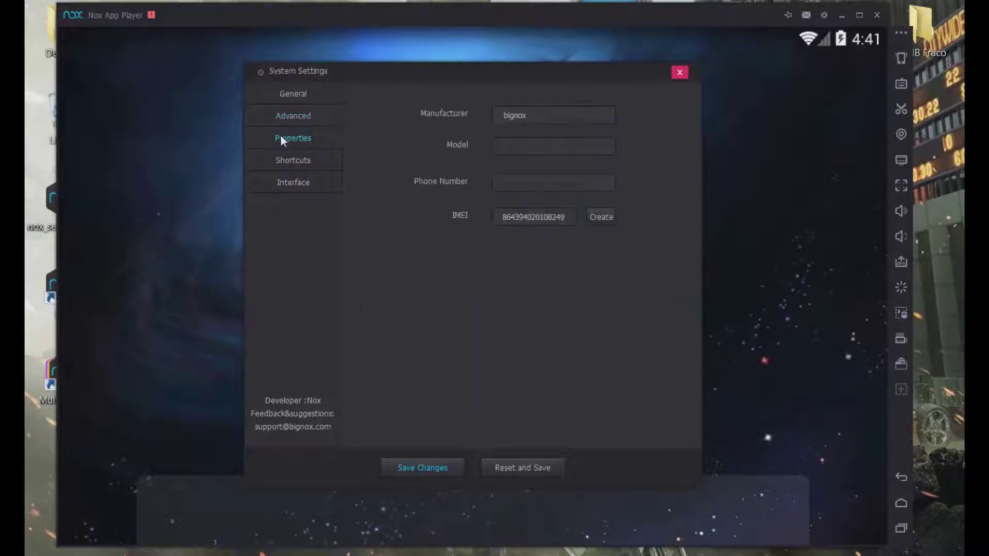
left_click(286, 158)
left_click(291, 183)
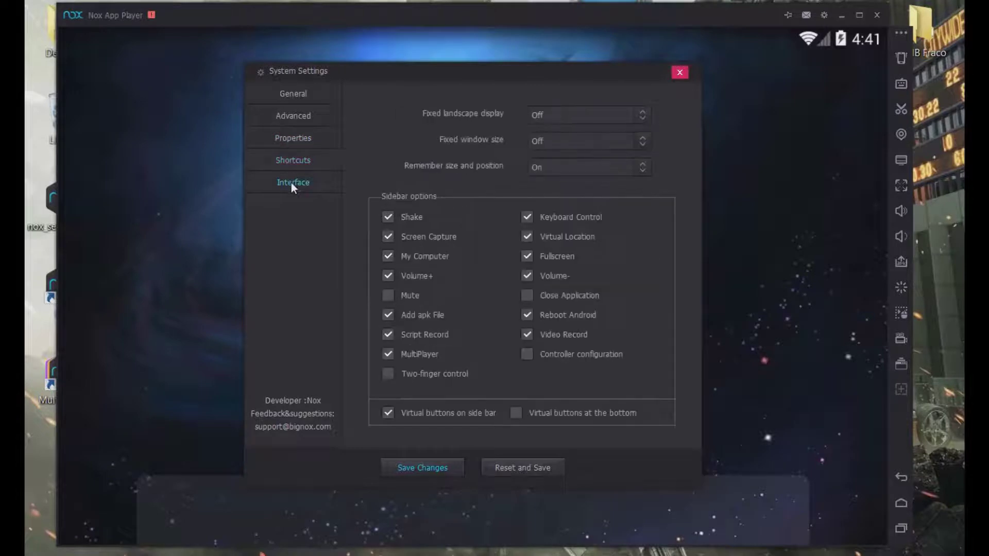
left_click(309, 99)
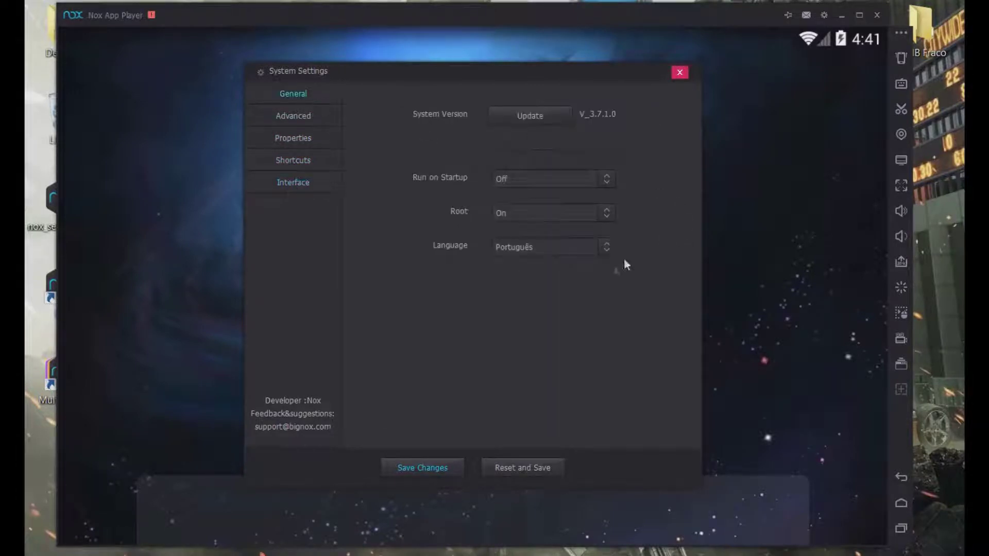
left_click(439, 473)
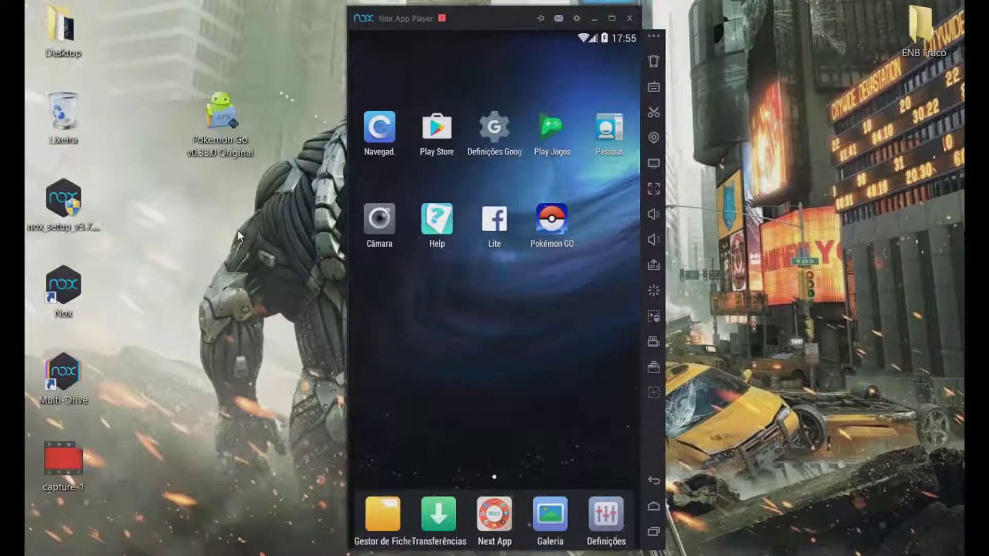
- Move the Pokemon Go v0.33.0 Original APK file on the desktop to the spot beside the Lixeira icon
left_click_drag(220, 119, 143, 32)
left_click(176, 95)
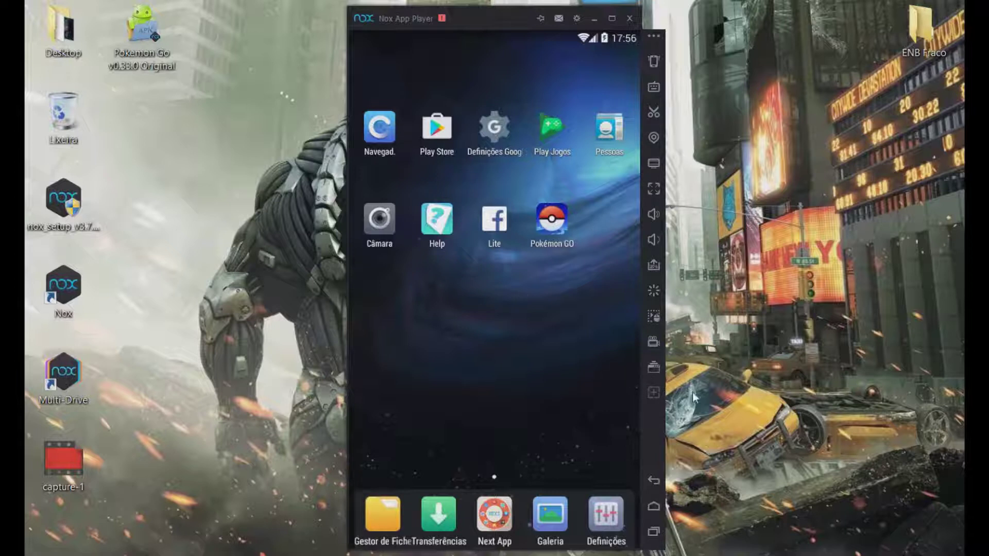
left_click_drag(157, 44, 196, 54)
left_click_drag(150, 35, 152, 165)
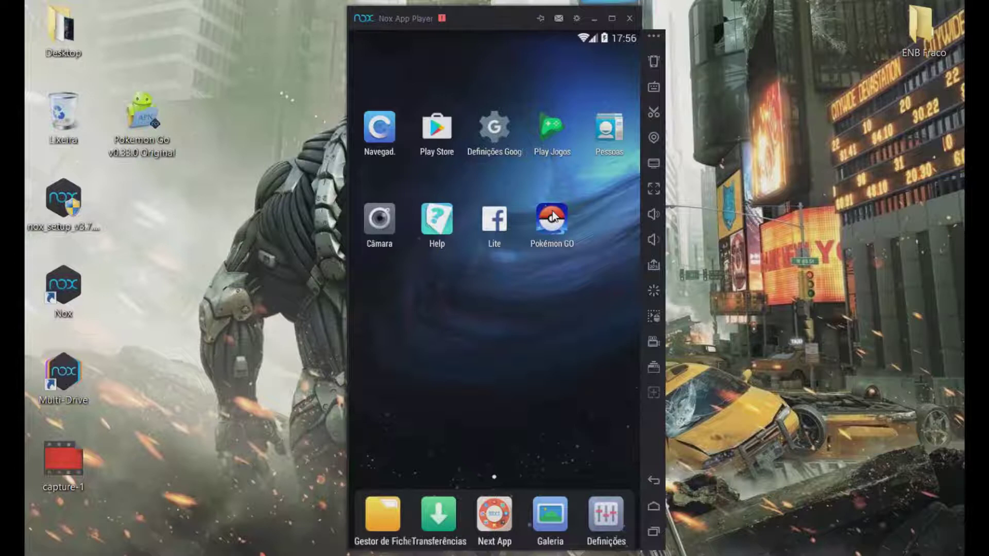
- Set the emulator's virtual location by geocoding "park central" and minimize the location settings window
left_click(653, 139)
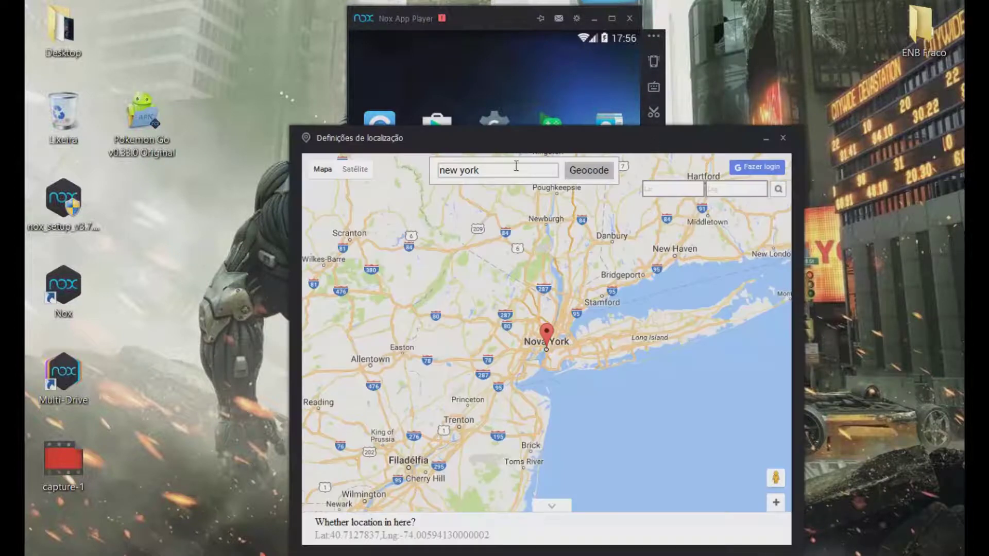
left_click_drag(526, 167, 417, 174)
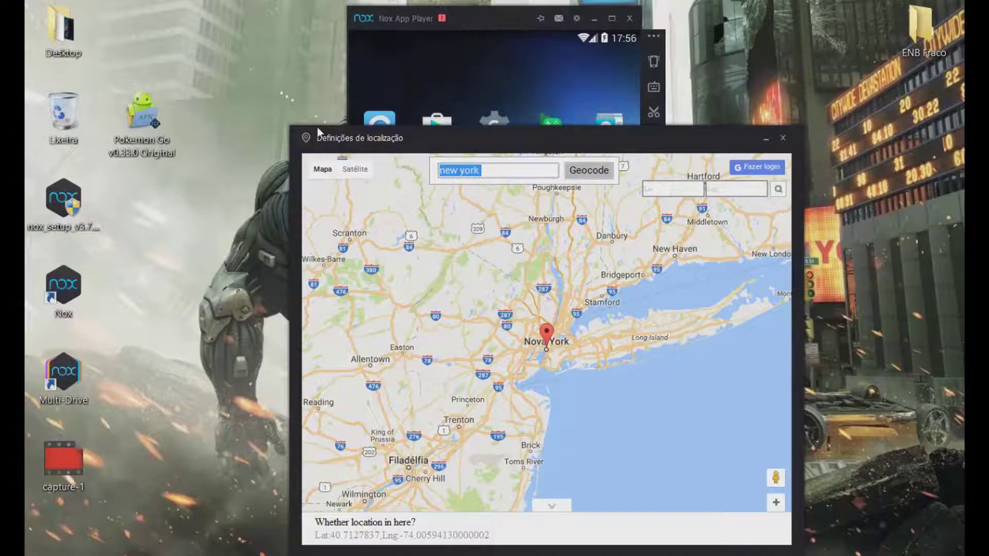
type("pa")
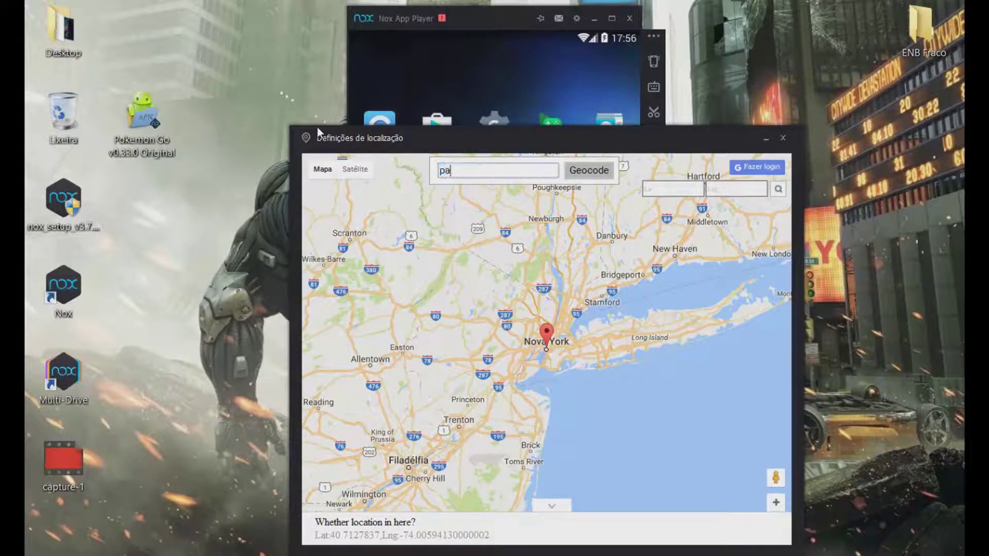
type("rk c")
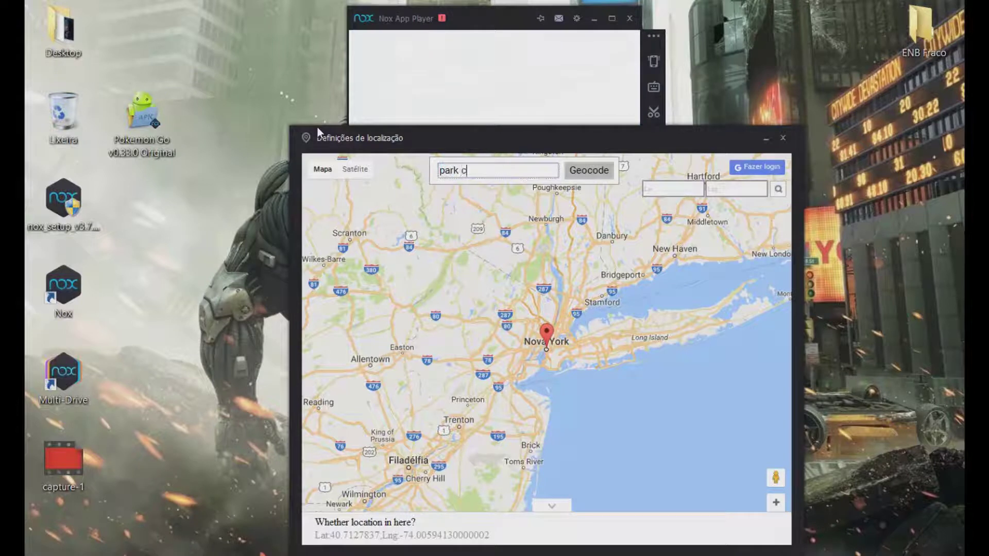
type("entral")
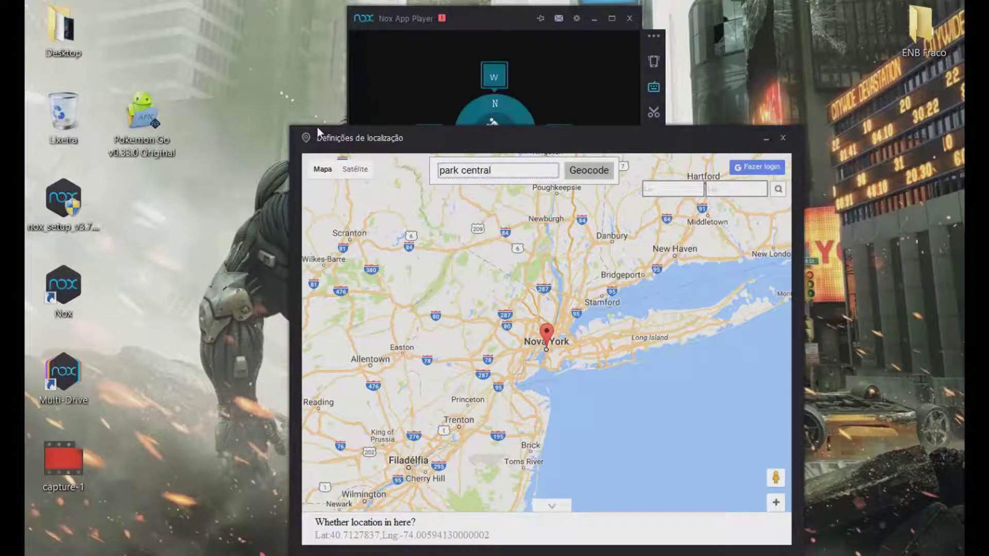
left_click(604, 171)
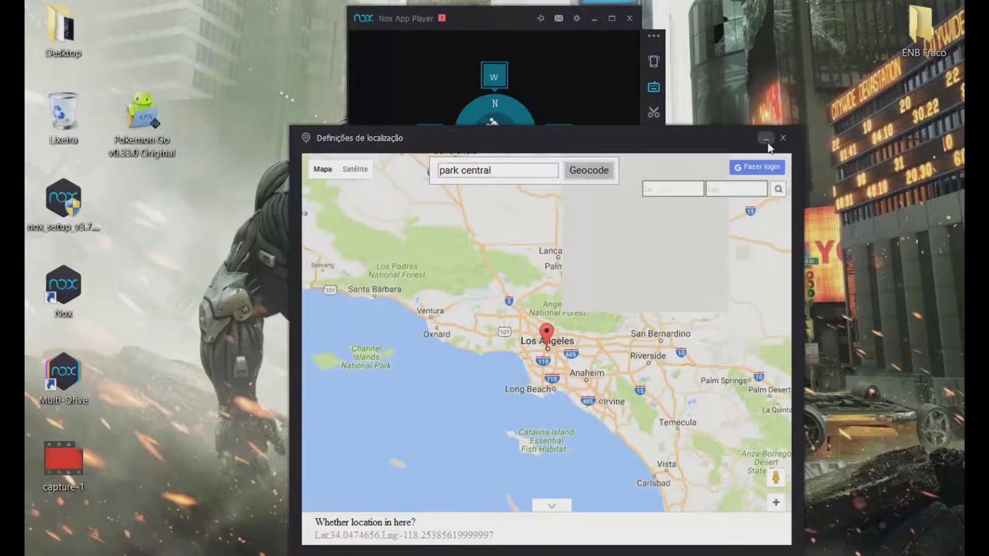
left_click(766, 139)
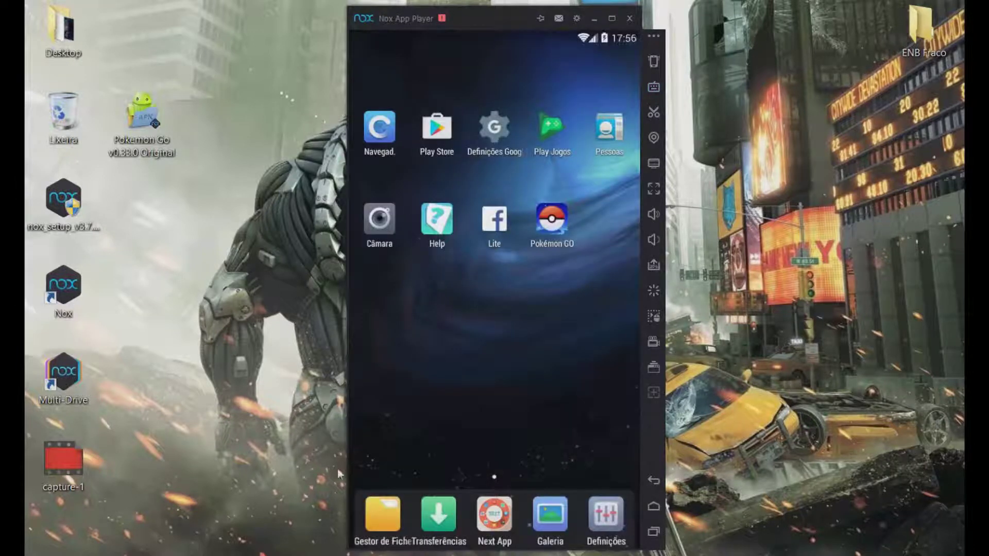
- Launch Pokémon GO and save its keyboard movement control layout with the key transparency at 100%
left_click(536, 228)
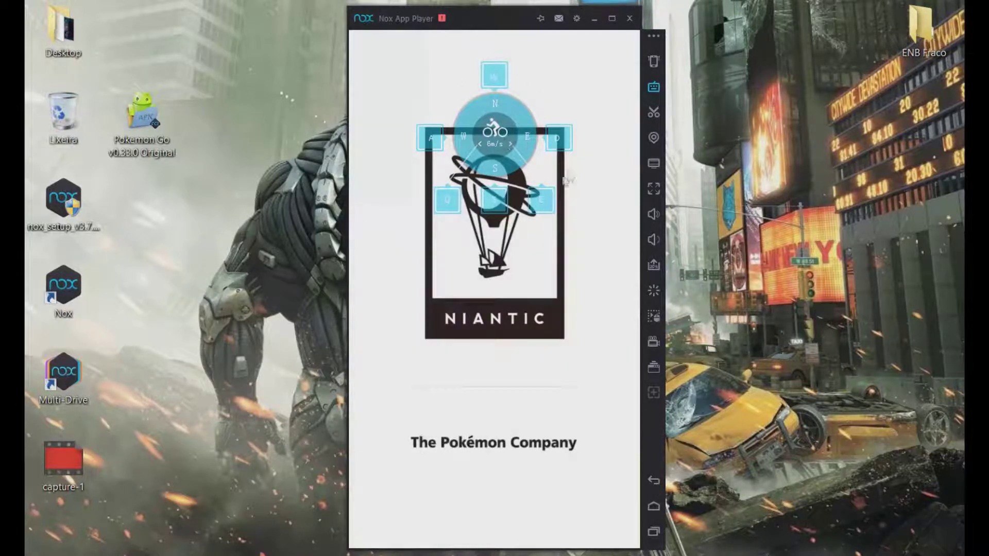
left_click(653, 88)
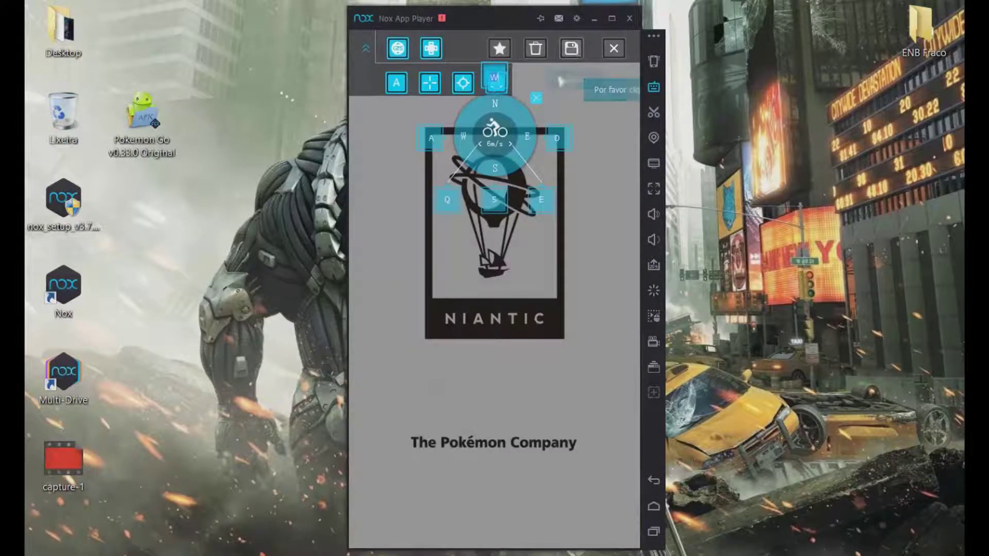
left_click(570, 51)
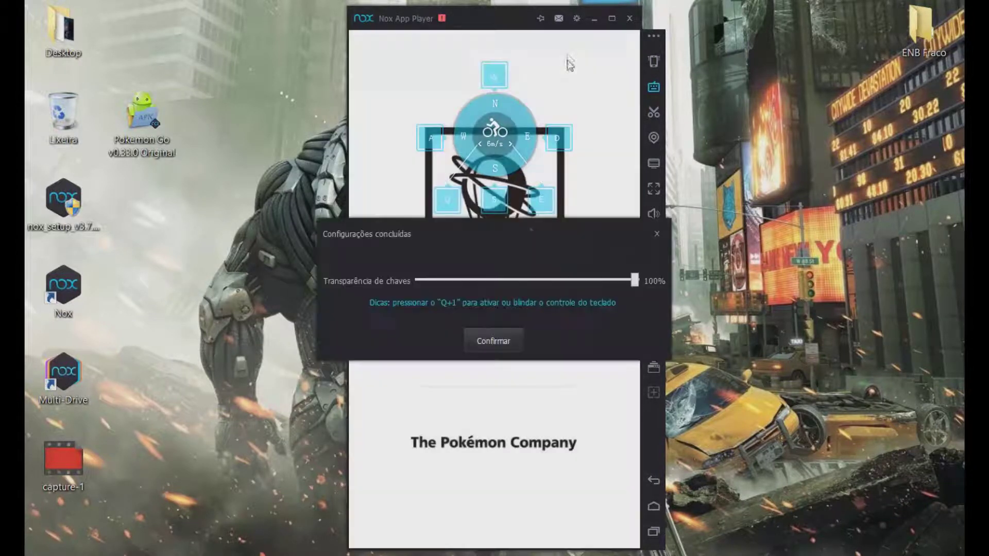
mouse_move(637, 282)
left_mouse_down()
mouse_move(397, 281)
mouse_move(643, 278)
left_mouse_up()
left_click_drag(635, 281, 687, 298)
left_click(503, 344)
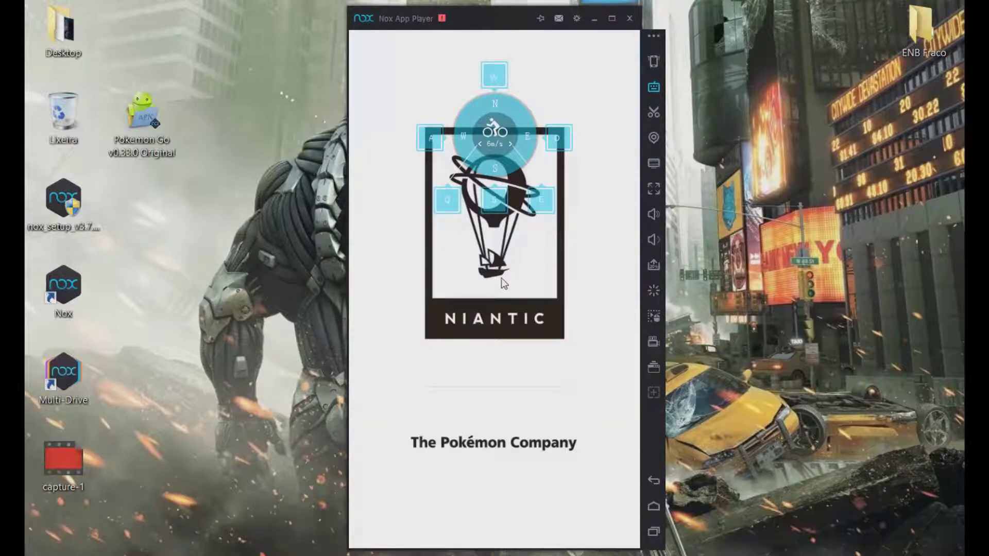
- Cycle the virtual joystick's movement speed up and down, ending on the 10 m/s motorcycle mode
key("e")
key("q")
key("e")
key("e")
key("e")
key("e")
key("e")
key("e")
key("q")
key("q")
key("e")
key("e")
key("q")
key("q")
- Reopen the keyboard control layout and save it again, keeping the key transparency at 100%
left_click(660, 88)
left_click(570, 49)
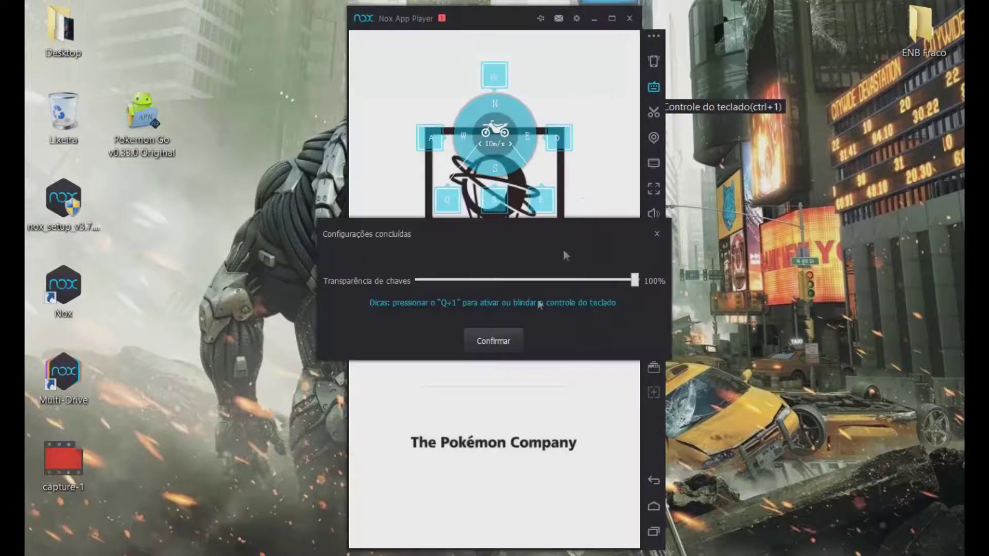
left_click(519, 341)
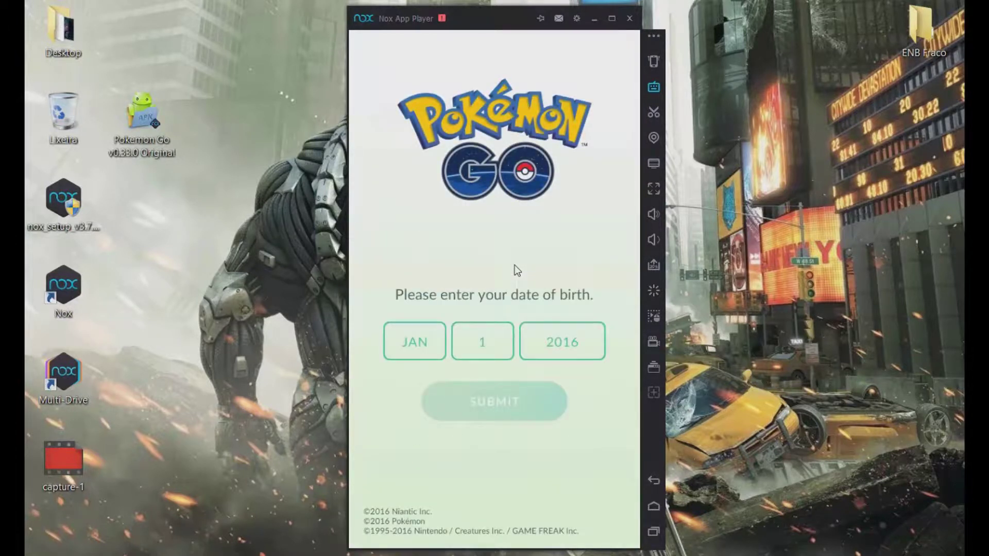
- Choose the month and day of the date of birth on the Pokémon GO start screen
left_click(443, 350)
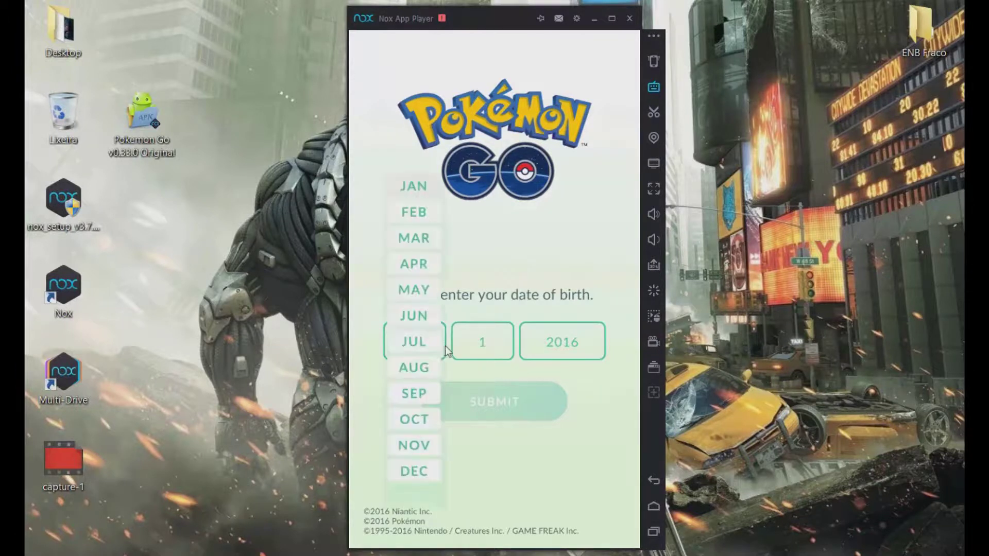
left_click(431, 317)
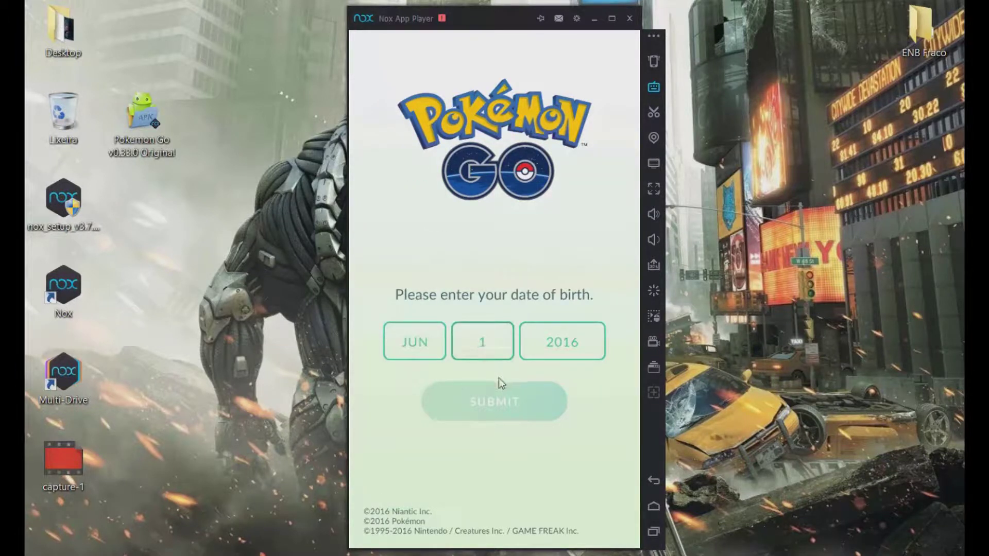
left_click(484, 341)
left_click(484, 338)
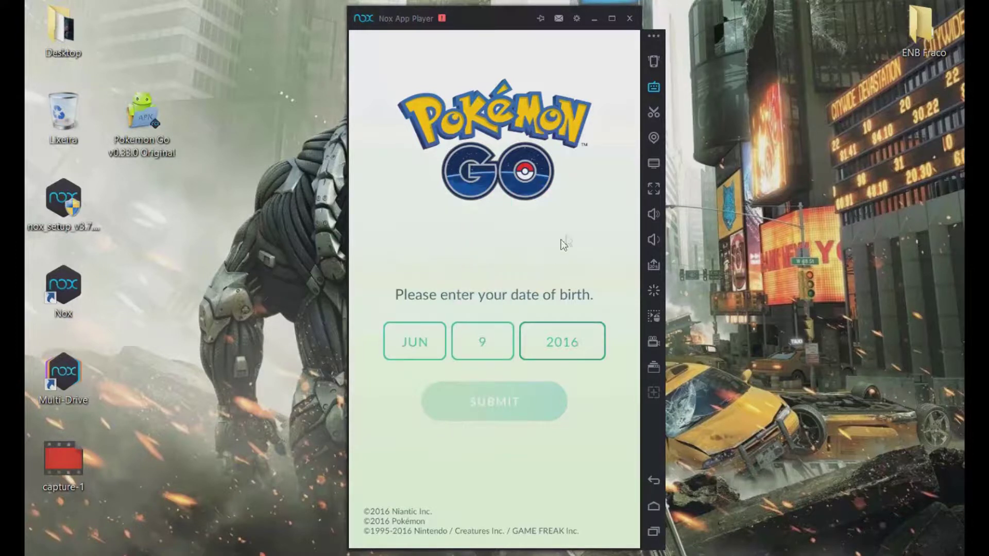
- Lower the emulator's volume to near the minimum, choose the birth year and submit the date of birth
left_click(579, 344)
left_click(653, 239)
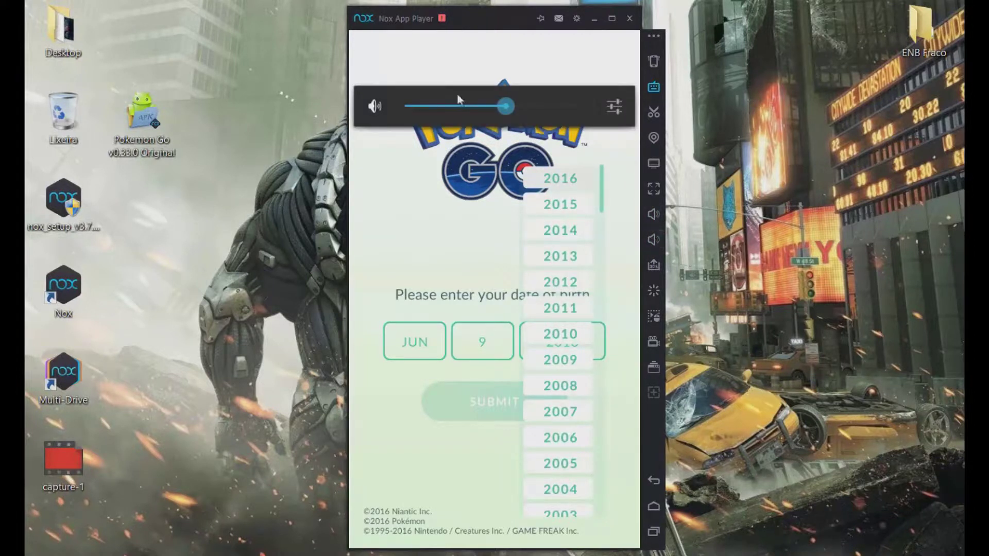
left_click_drag(506, 113, 417, 108)
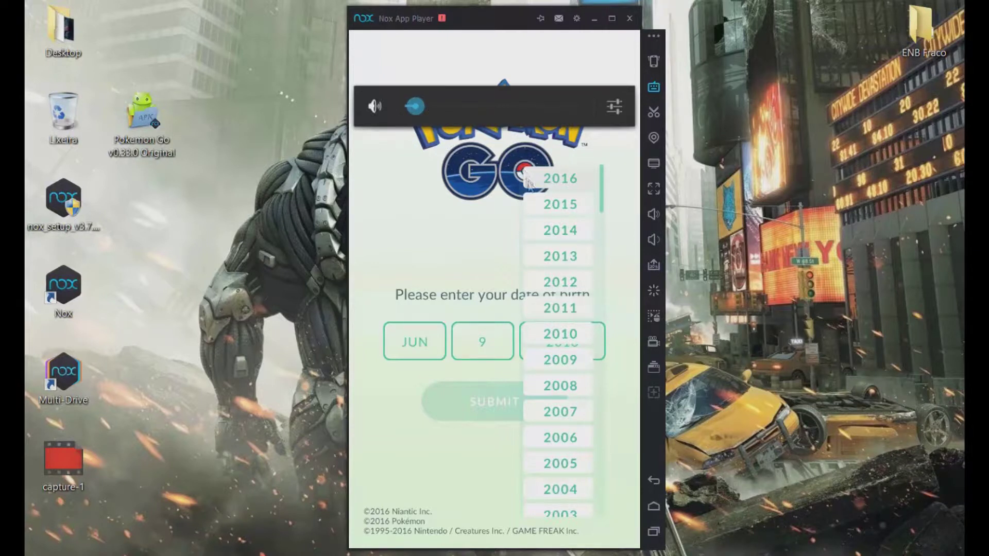
left_click(565, 232)
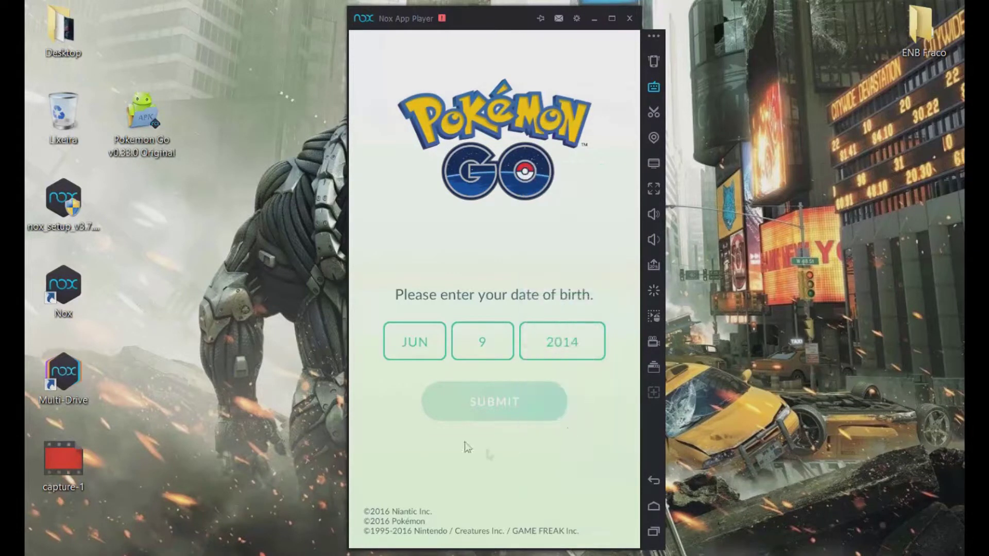
left_click(546, 408)
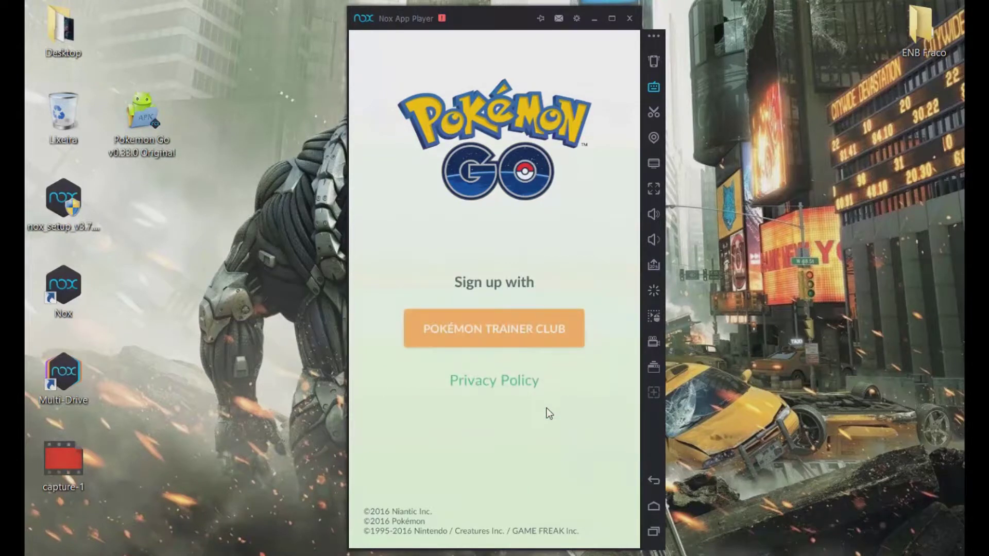